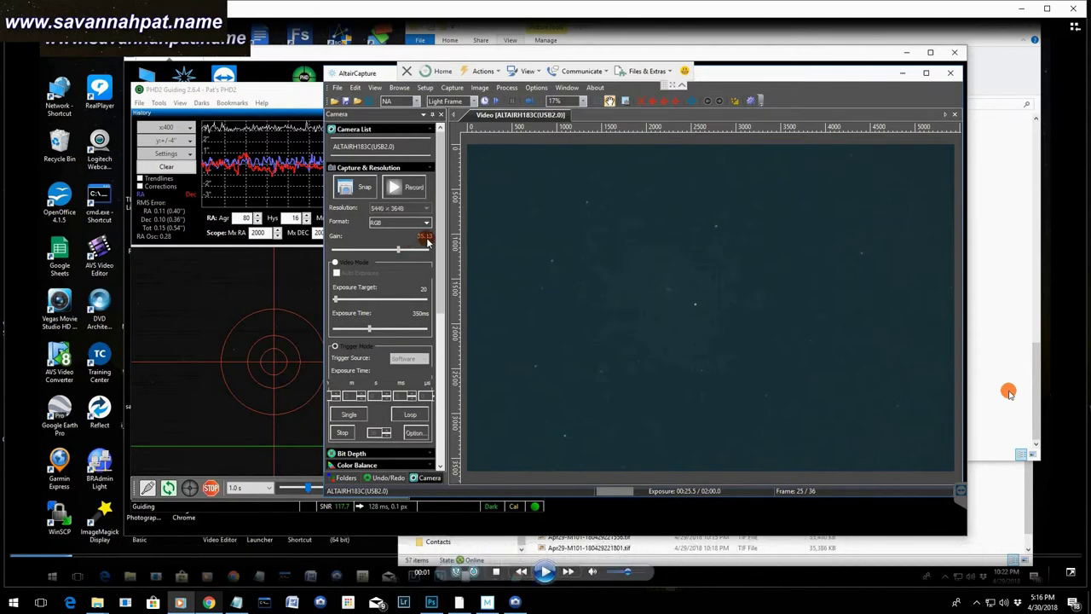
pyautogui.click(434, 248)
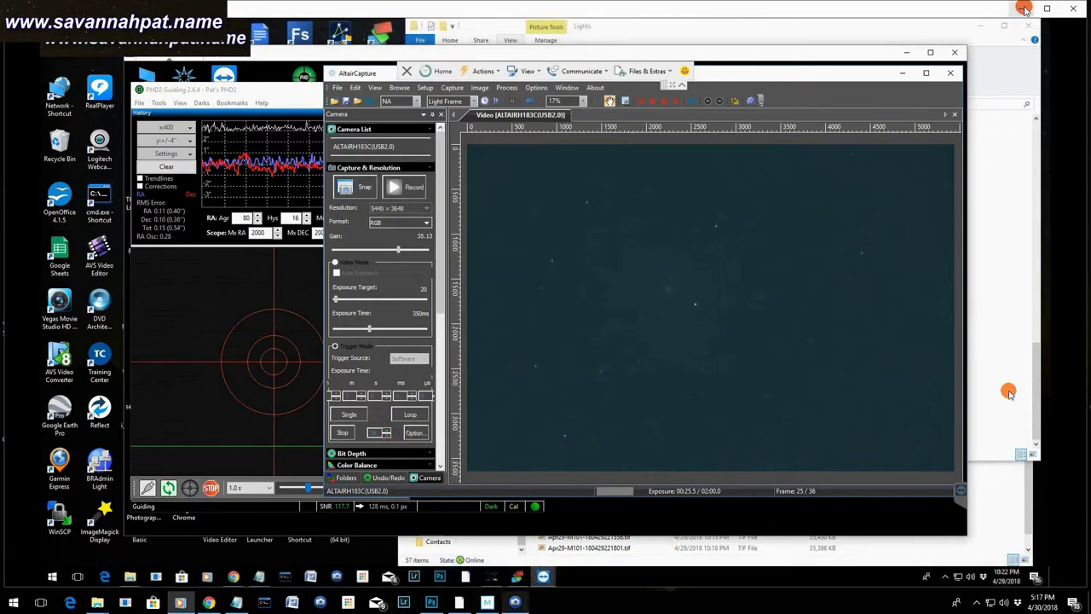
pyautogui.click(1026, 9)
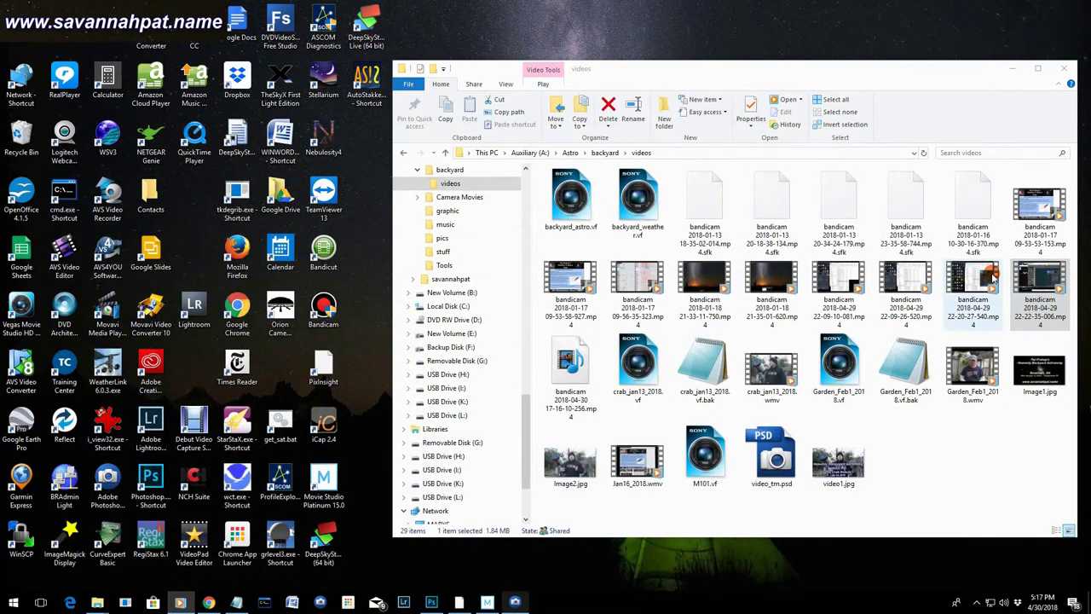
pyautogui.doubleClick(971, 285)
pyautogui.click(967, 212)
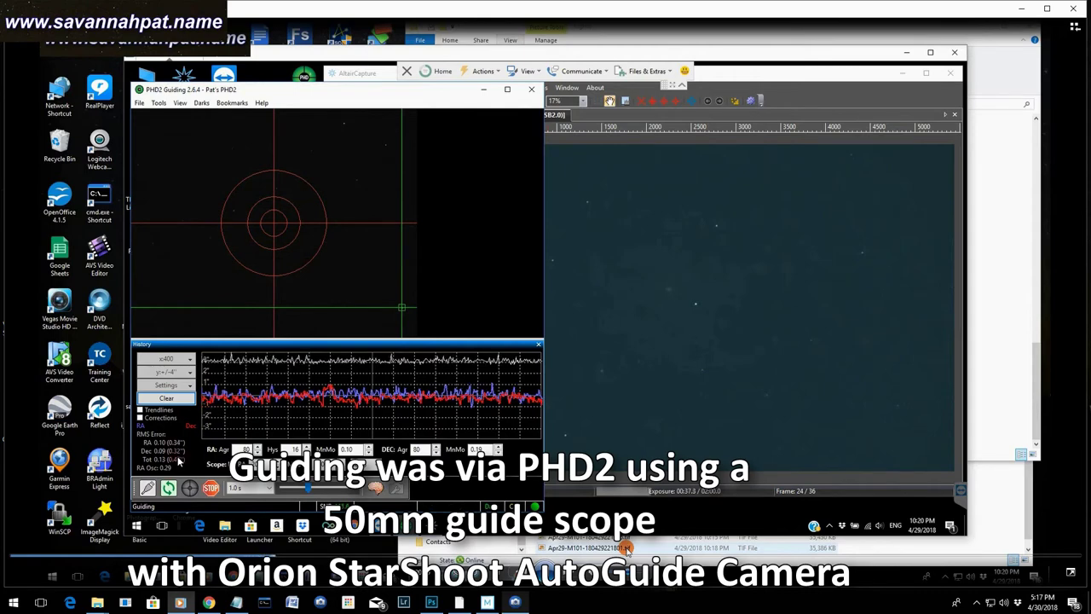
pyautogui.moveTo(519, 348)
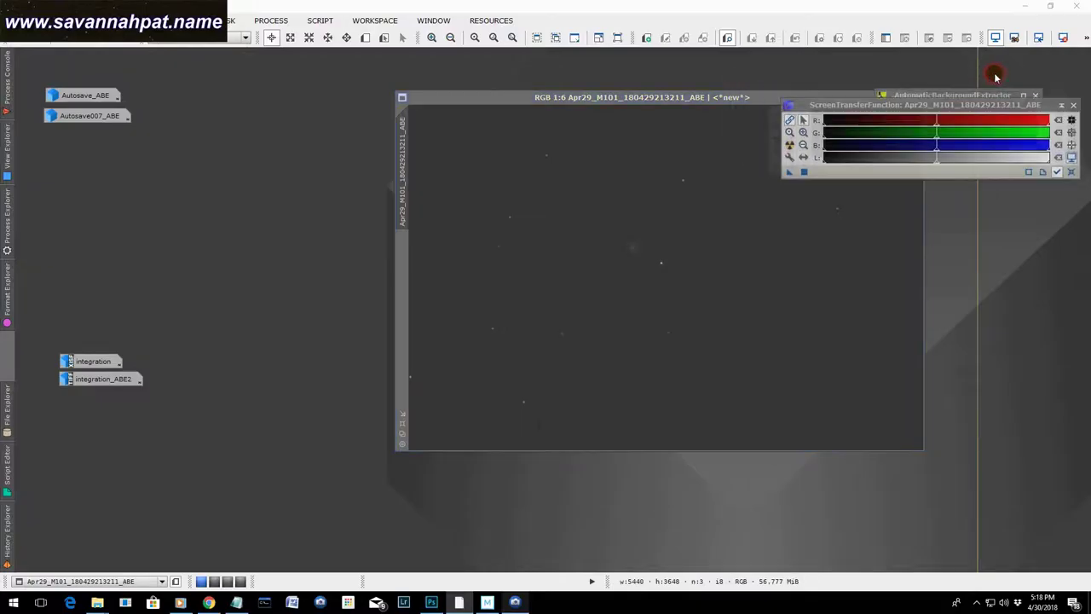
# Step: Auto-stretch the Apr29_M101 ABE image display, then collapse the ScreenTransferFunction window
pyautogui.click(800, 151)
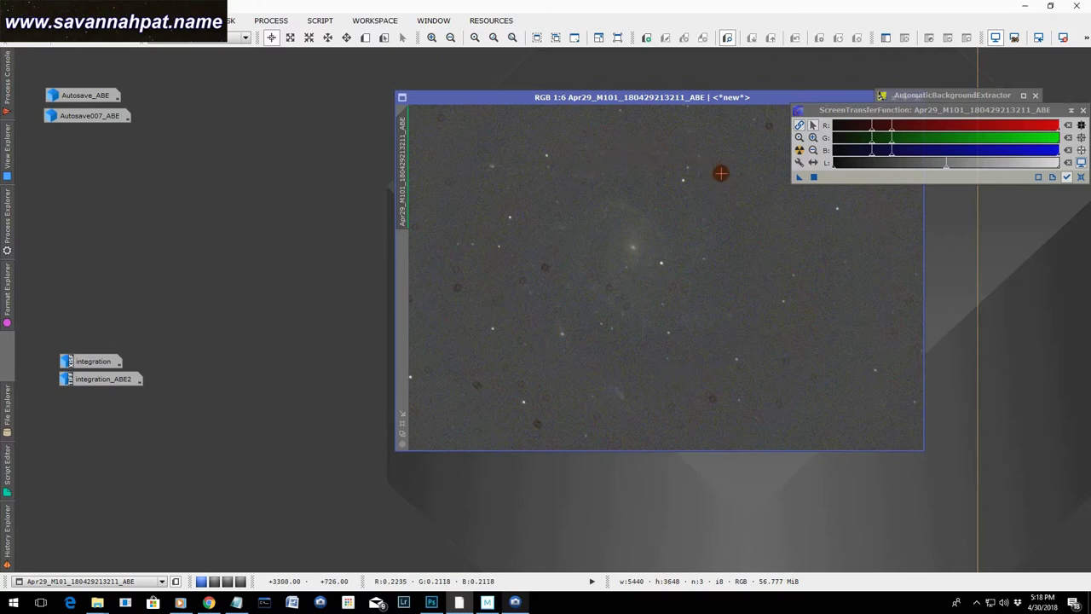
pyautogui.click(1072, 112)
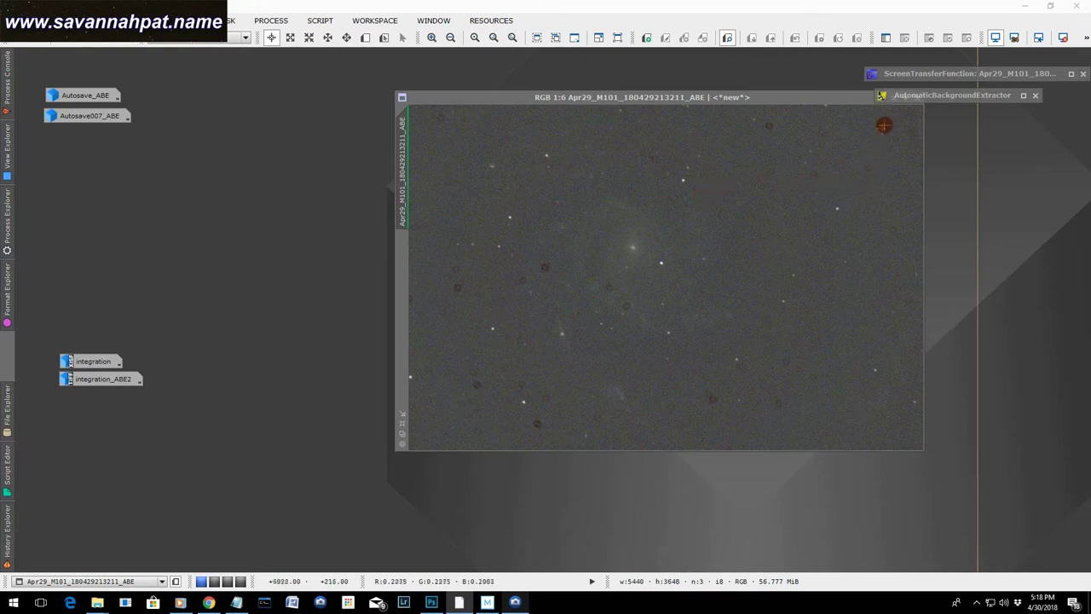
# Step: Iconize the Apr29_M101 ABE image, glance at Autosave_ABE, then open Autosave007_ABE
pyautogui.moveTo(793, 99); pyautogui.dragTo(733, 96)
pyautogui.click(823, 98)
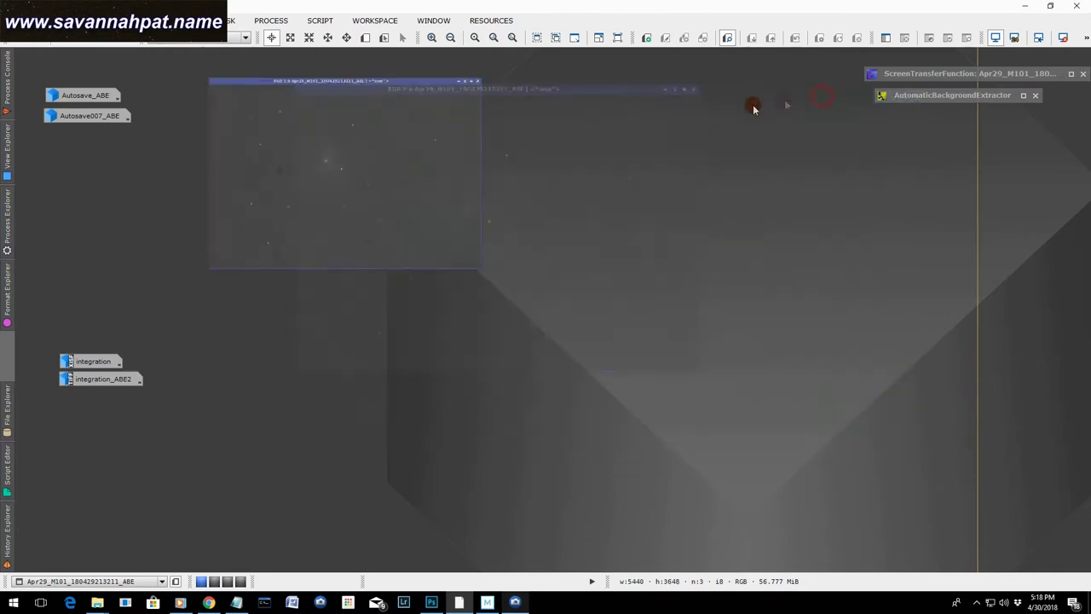
pyautogui.moveTo(84, 100)
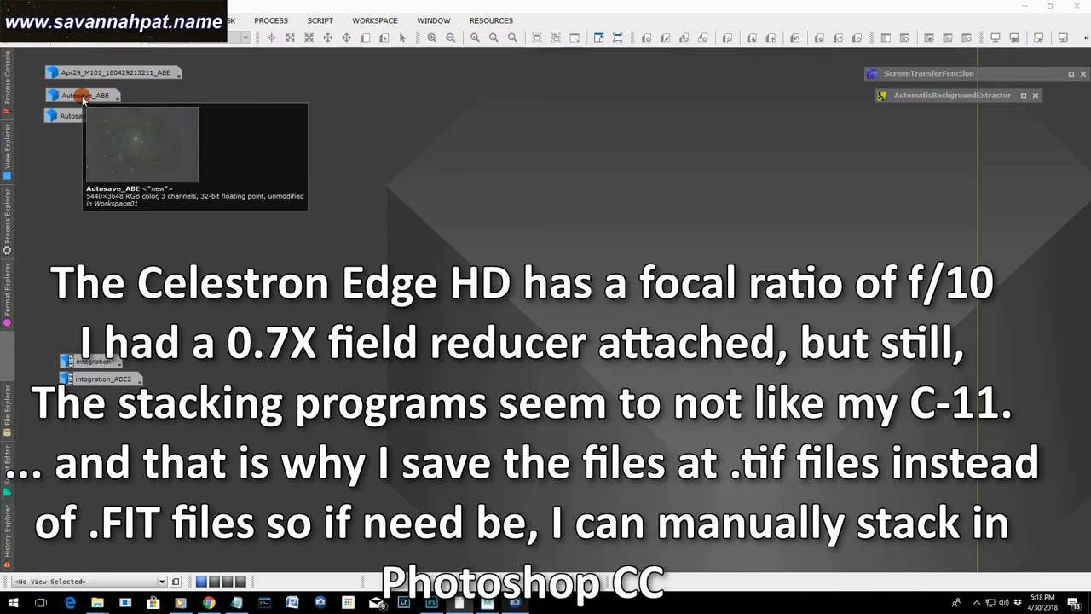
pyautogui.doubleClick(82, 96)
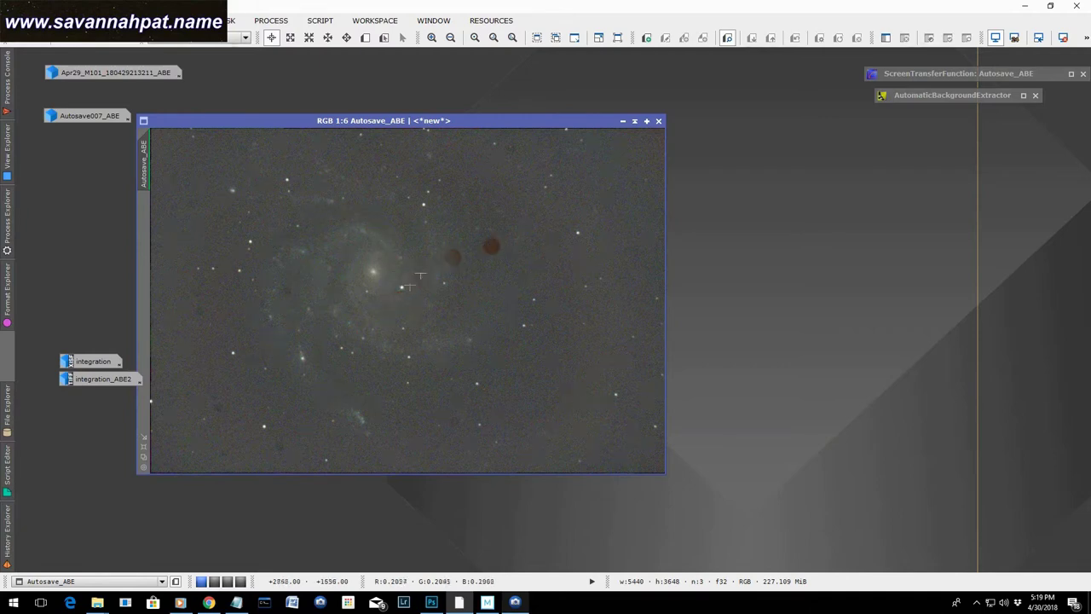
pyautogui.click(622, 122)
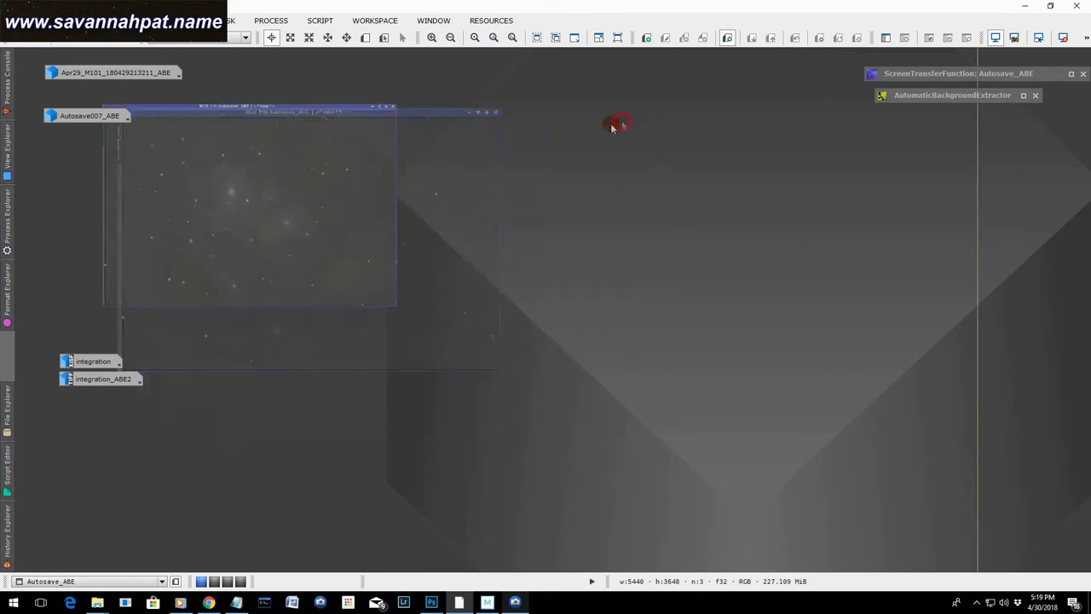
pyautogui.doubleClick(89, 115)
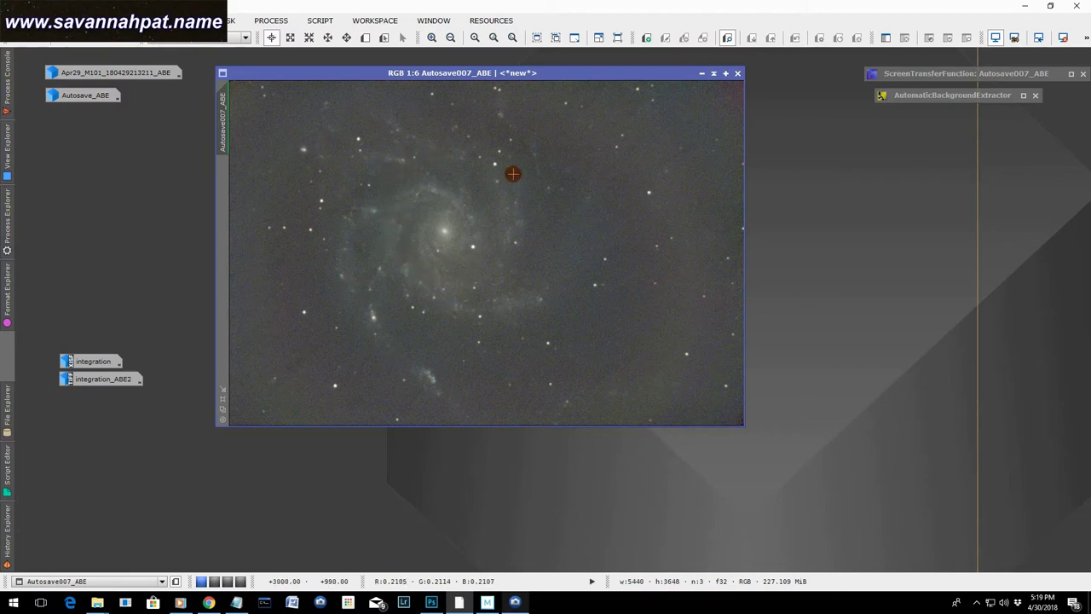
# Step: Iconize Autosave007_ABE and open the raw integration image in the workspace centre
pyautogui.click(701, 74)
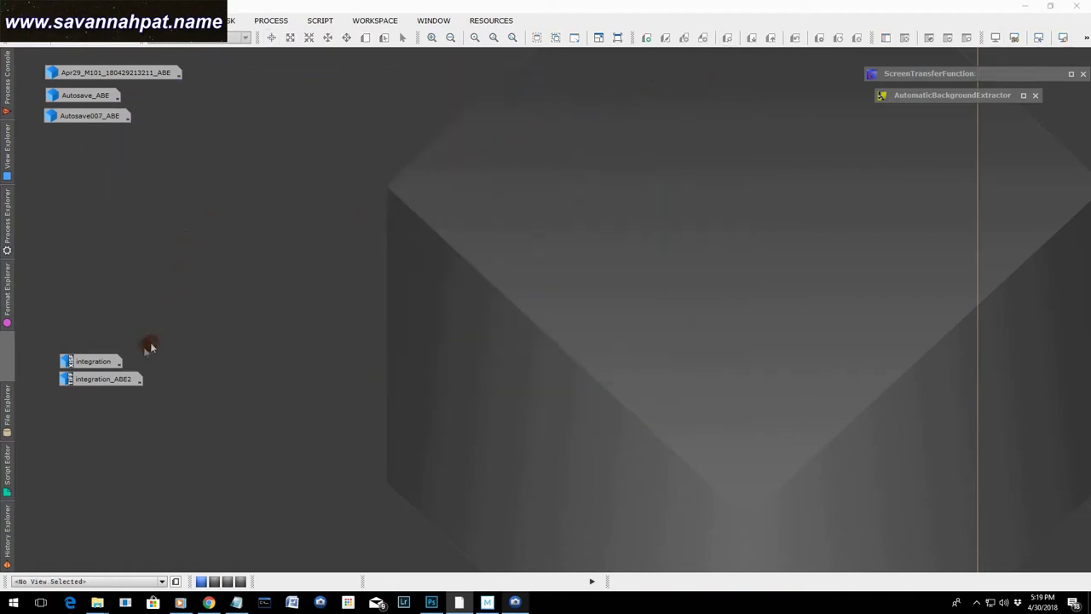
pyautogui.doubleClick(95, 360)
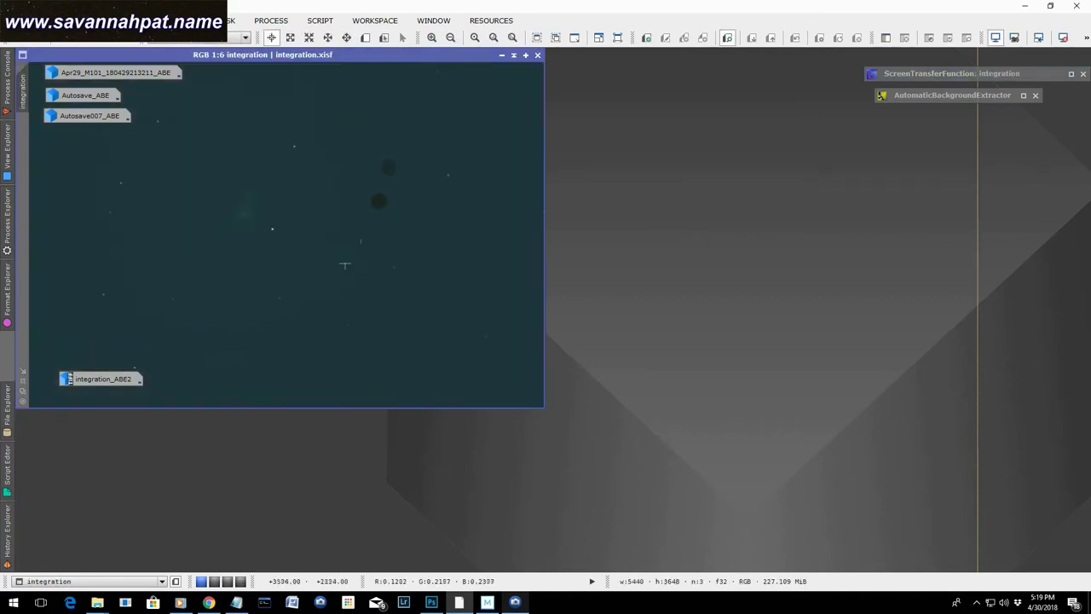
pyautogui.moveTo(402, 53); pyautogui.dragTo(672, 86)
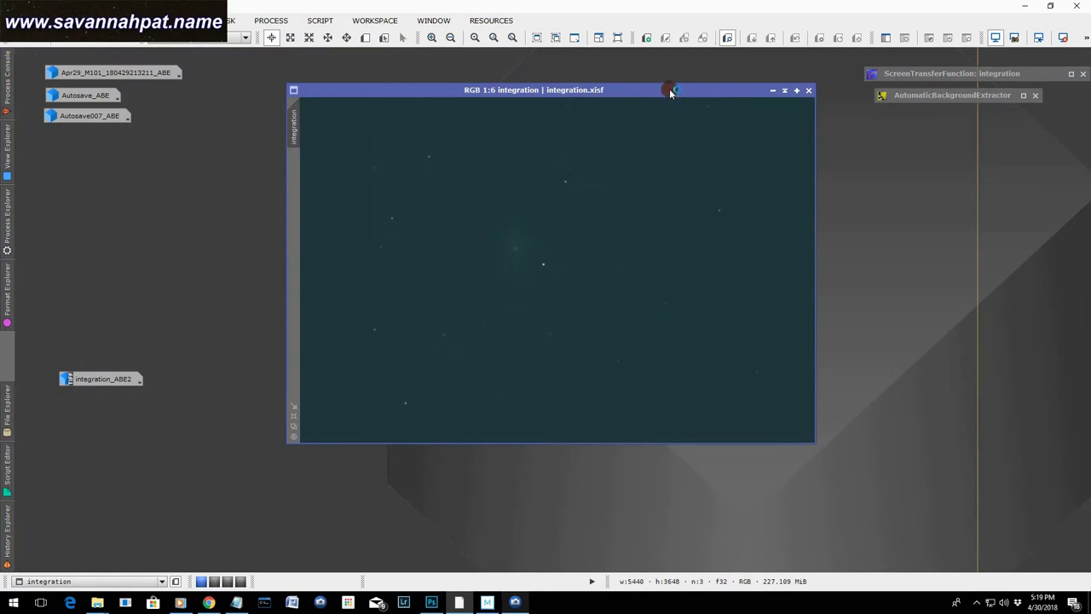
pyautogui.moveTo(670, 93); pyautogui.dragTo(630, 83)
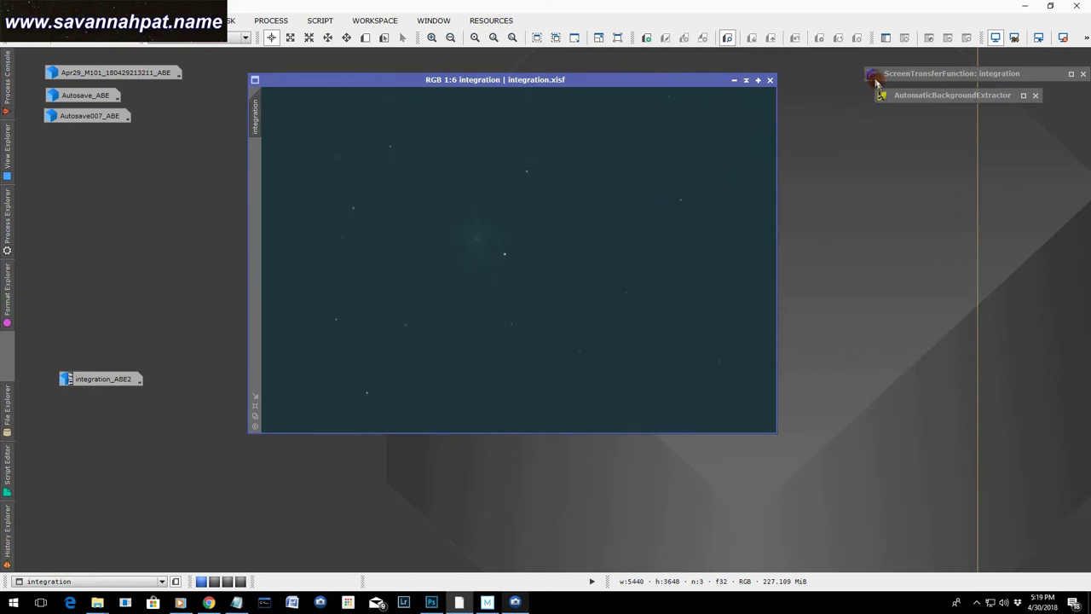
# Step: Auto-stretch the integration image display, revealing its strong cyan cast
pyautogui.click(1052, 75)
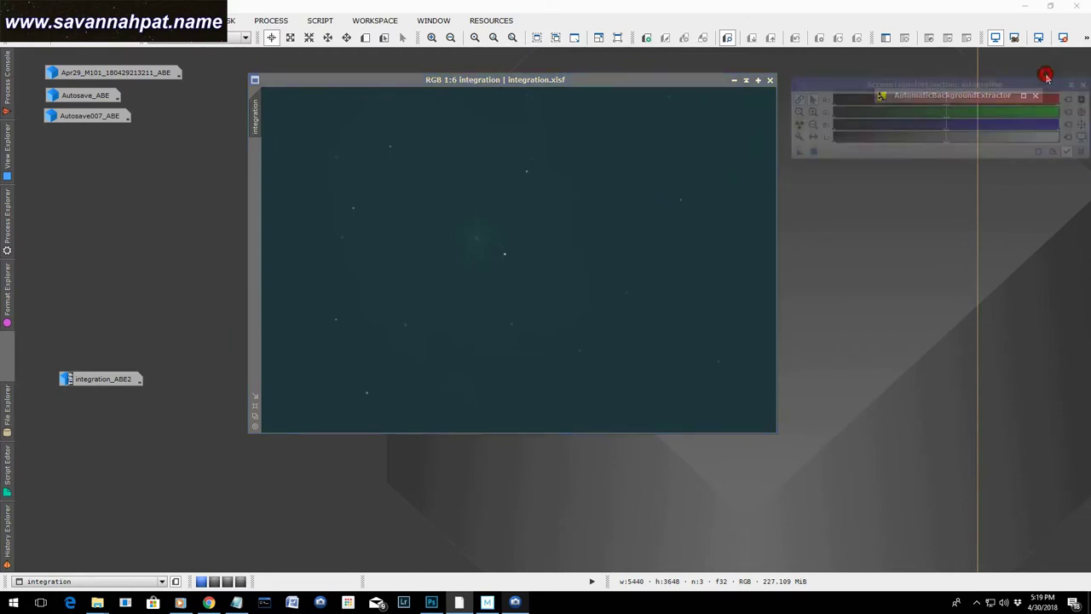
pyautogui.click(799, 151)
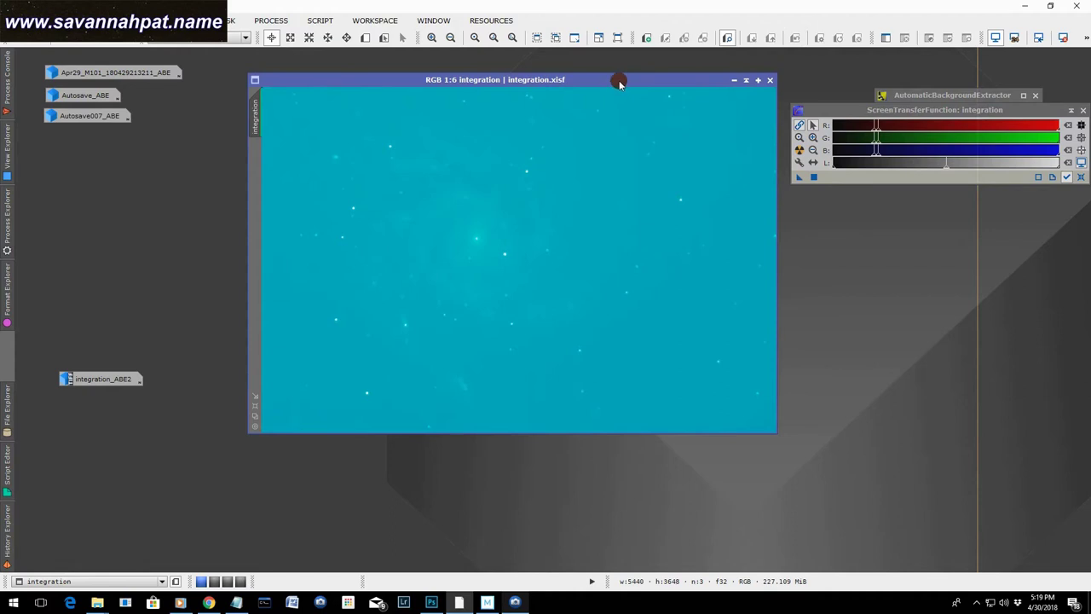
pyautogui.moveTo(619, 83); pyautogui.dragTo(554, 82)
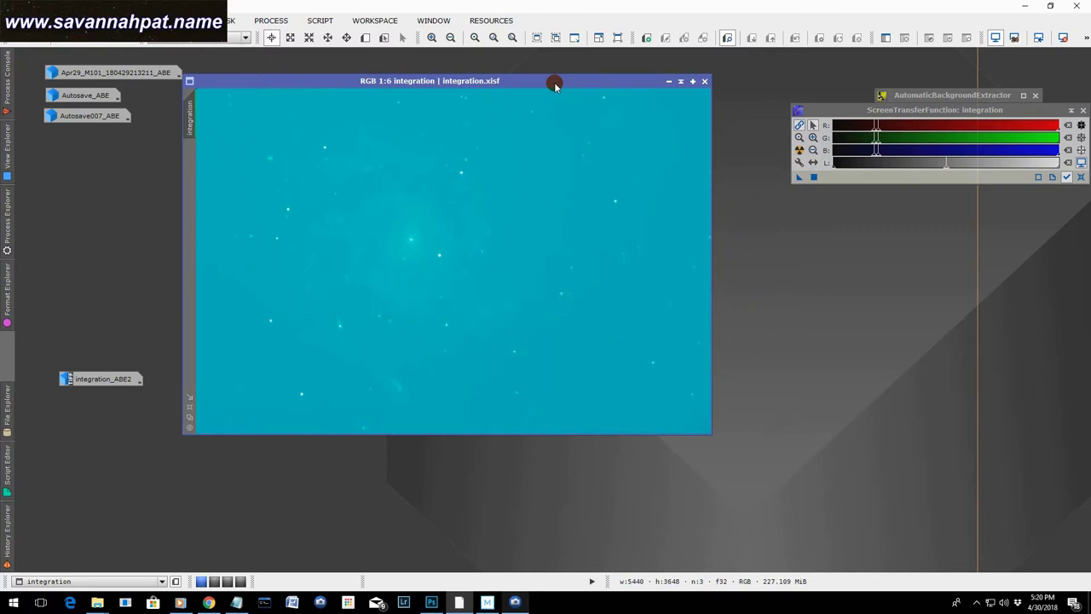
# Step: Apply AutomaticBackgroundExtractor to the integration image
pyautogui.click(949, 94)
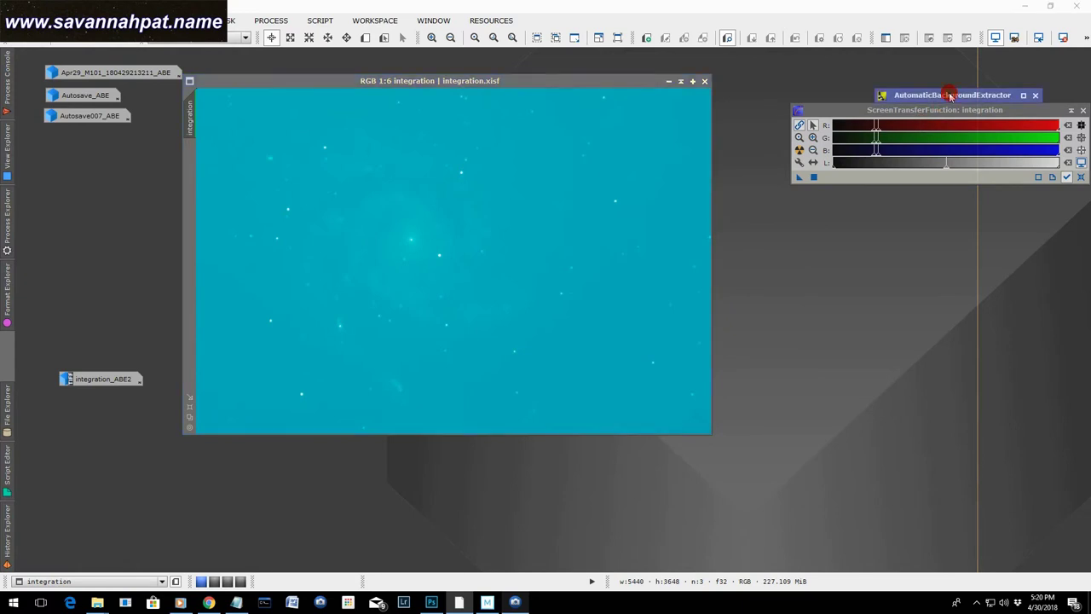
pyautogui.click(1023, 95)
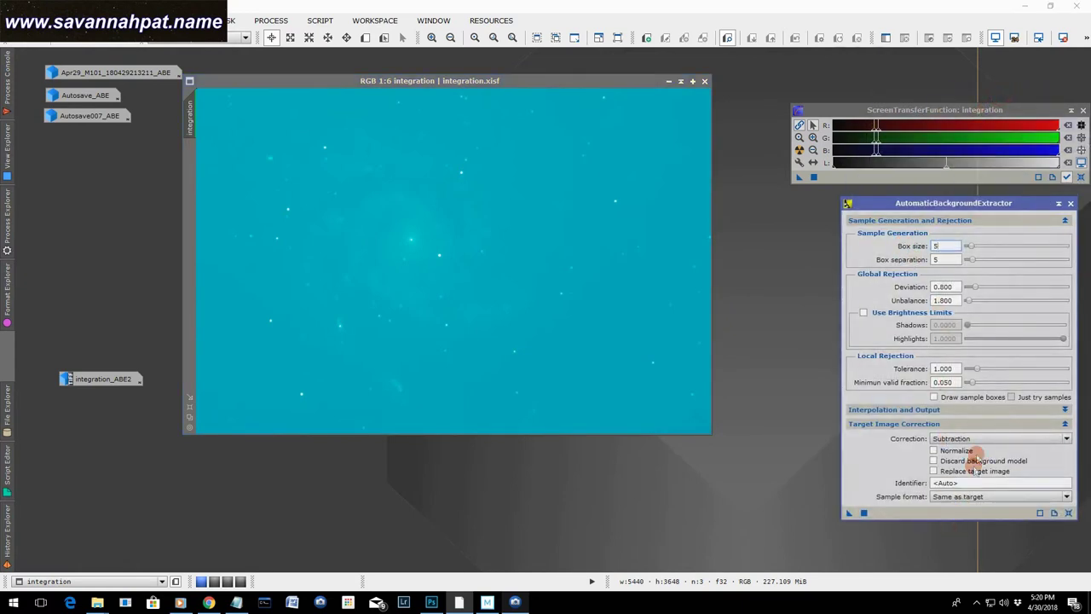
pyautogui.click(863, 512)
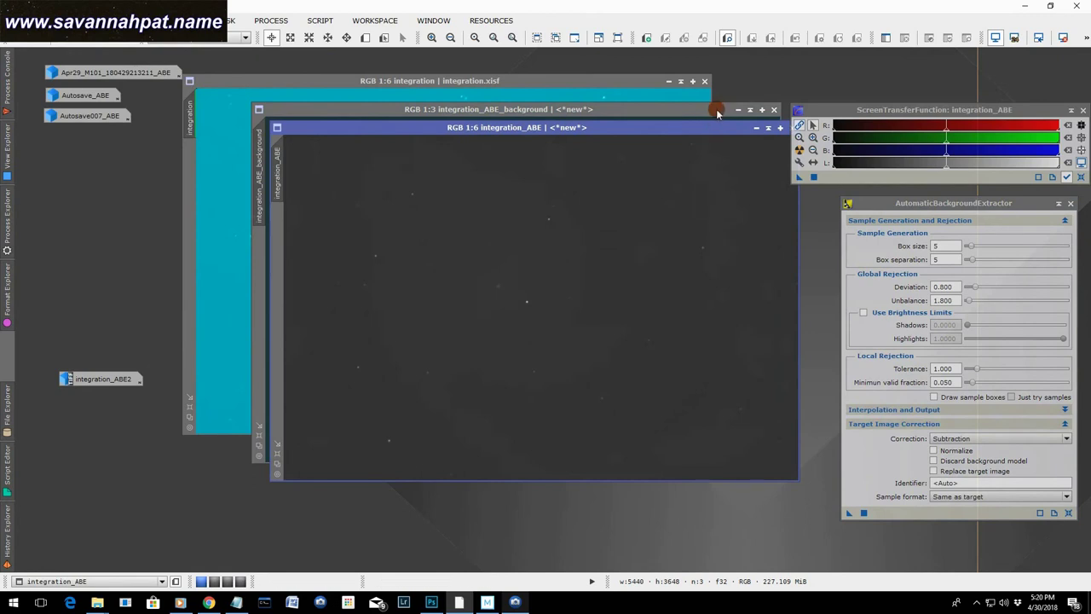
# Step: Inspect the stretched background model, close it and integration.xisf, then auto-stretch integration_ABE
pyautogui.click(682, 107)
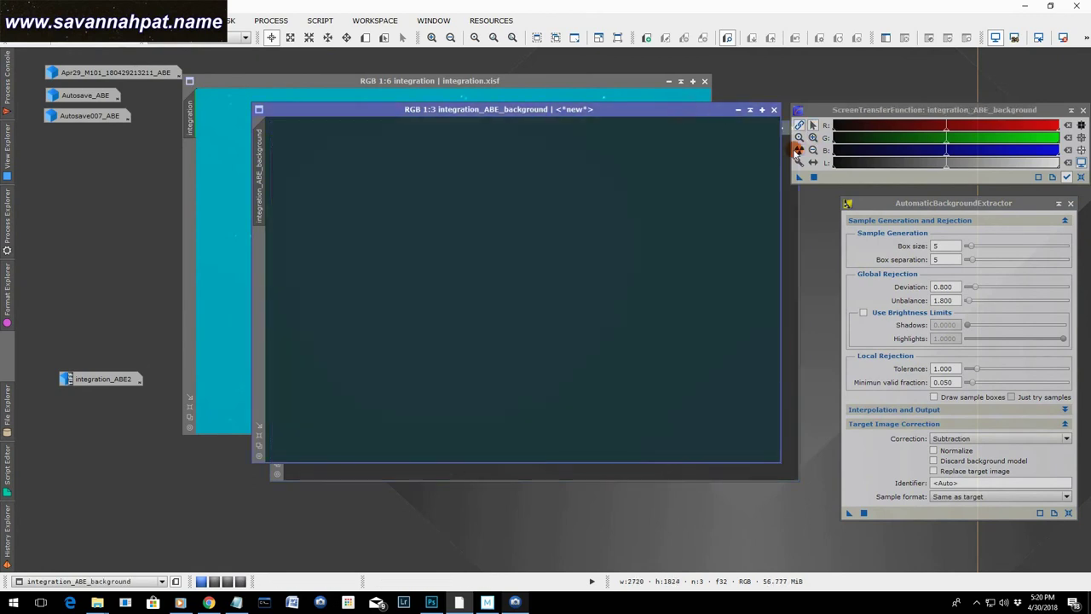
pyautogui.click(799, 151)
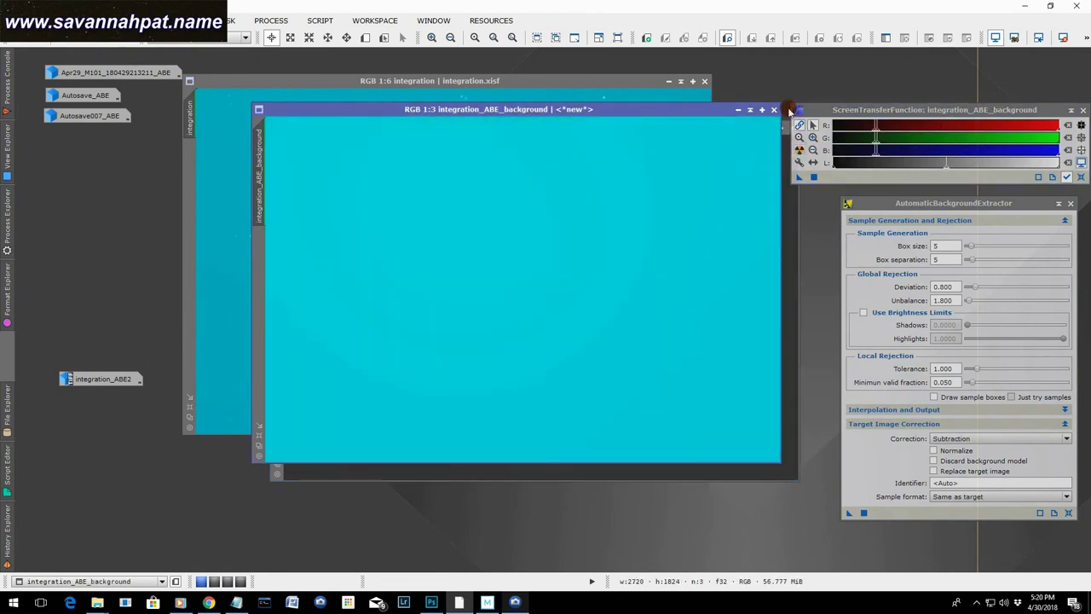
pyautogui.click(773, 109)
pyautogui.click(660, 84)
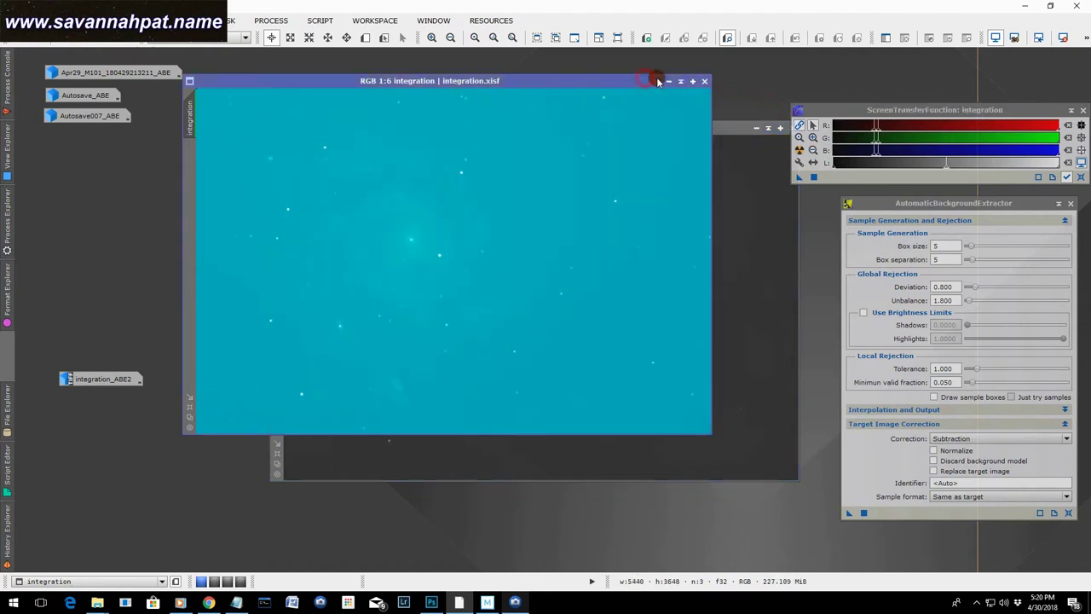
pyautogui.click(704, 83)
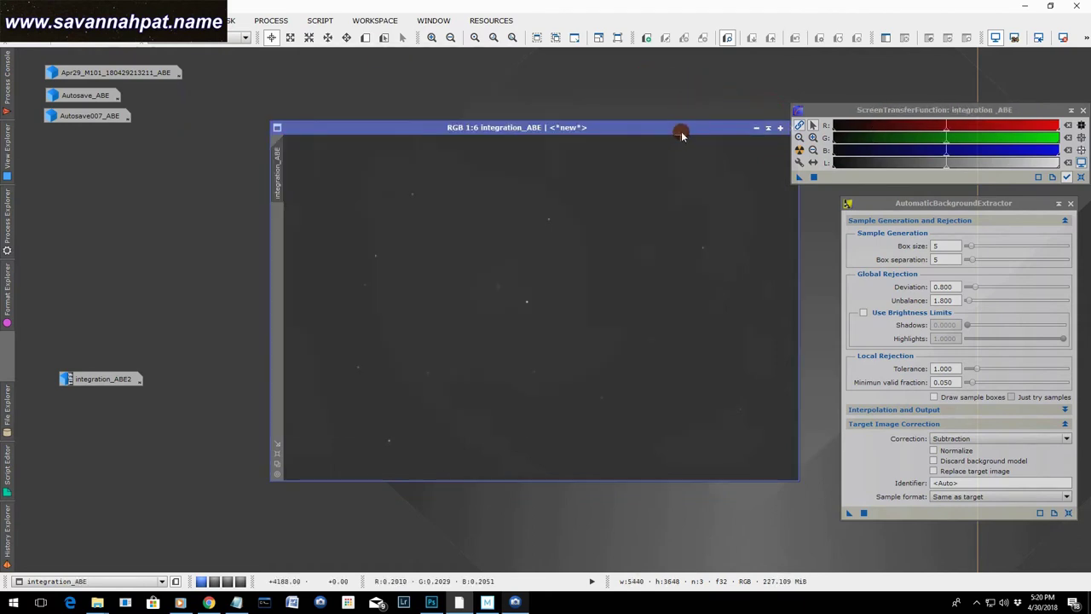
pyautogui.moveTo(680, 124); pyautogui.dragTo(615, 88)
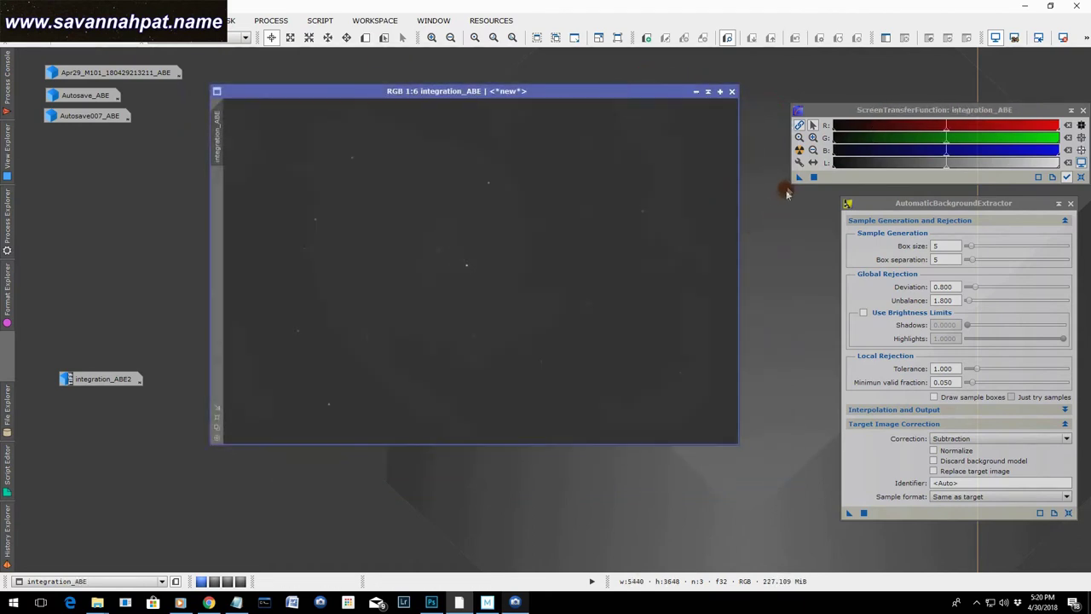
pyautogui.click(799, 149)
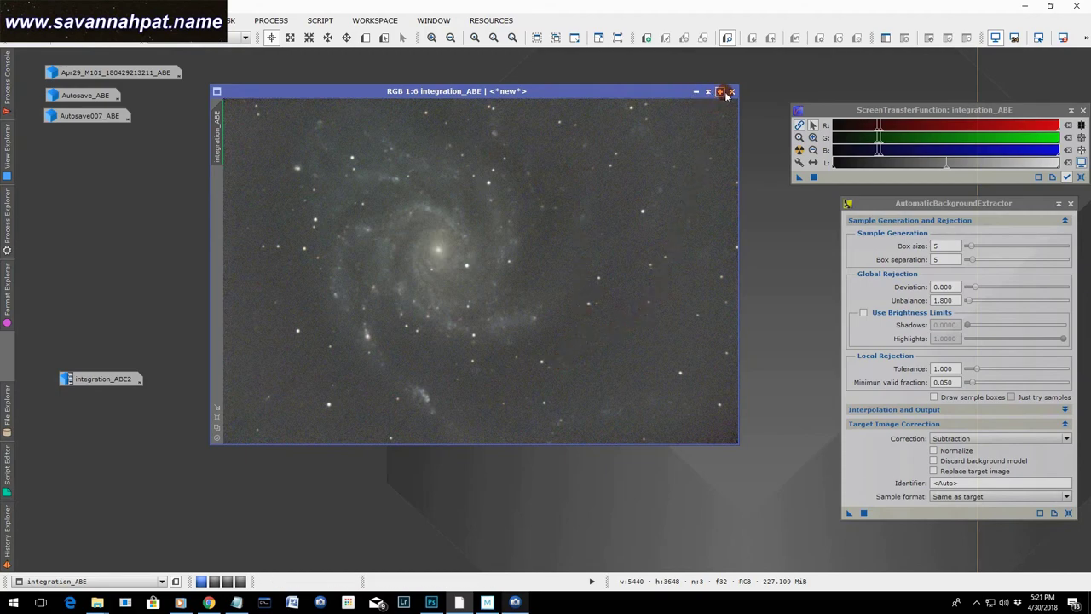
# Step: Iconize integration_ABE and open the integration_ABE2 image from its icon
pyautogui.click(696, 91)
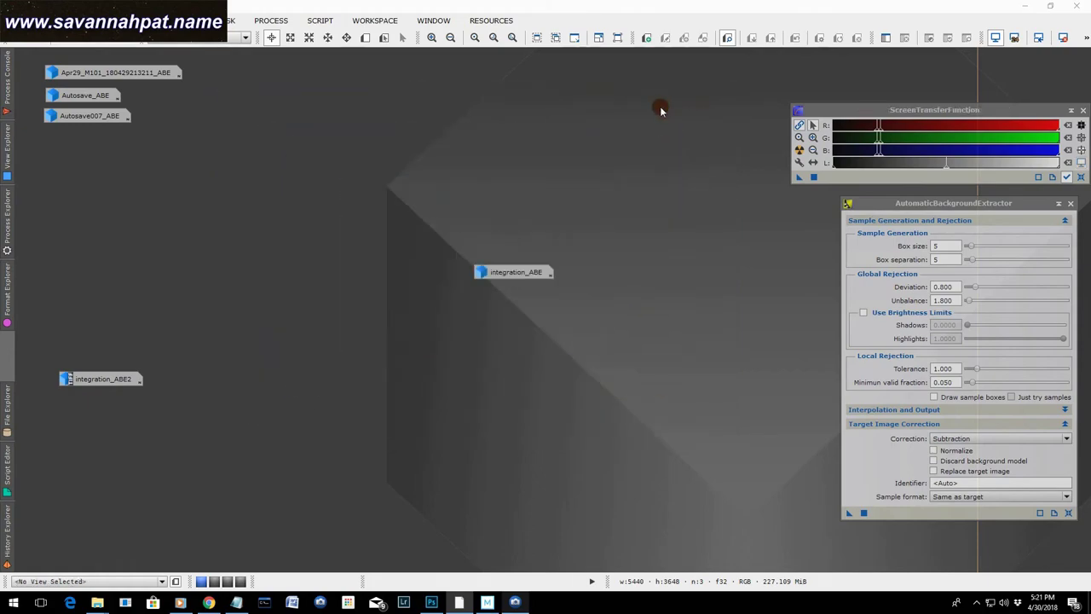
pyautogui.click(104, 382)
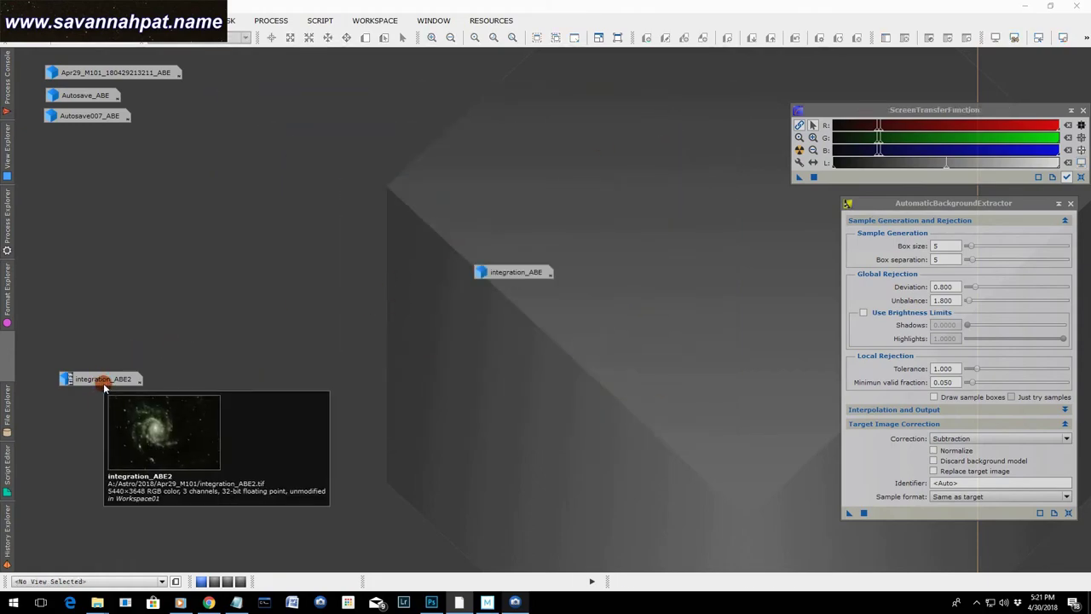
pyautogui.doubleClick(104, 381)
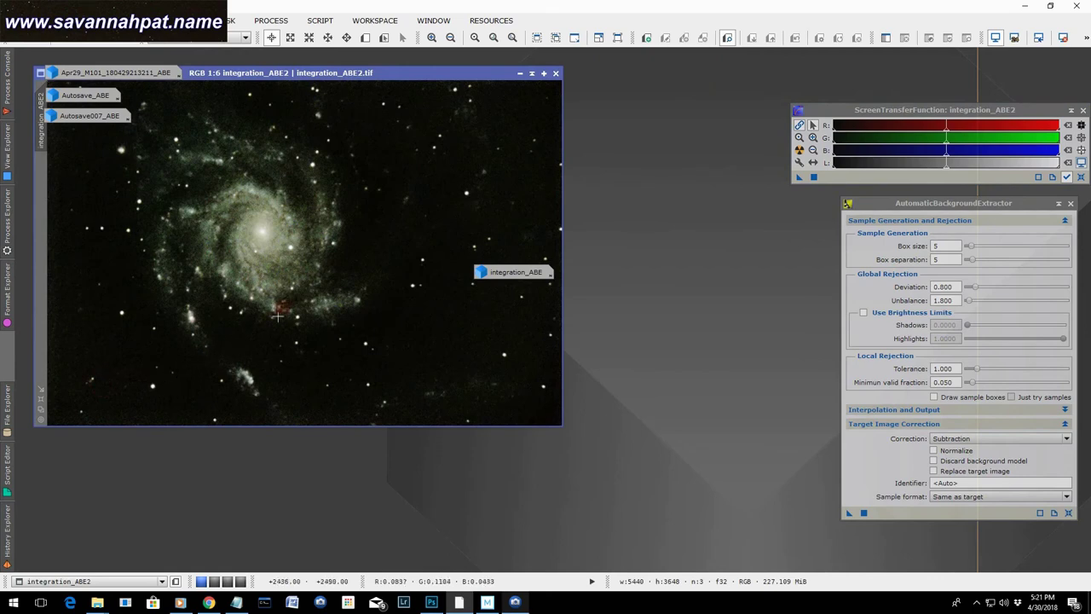